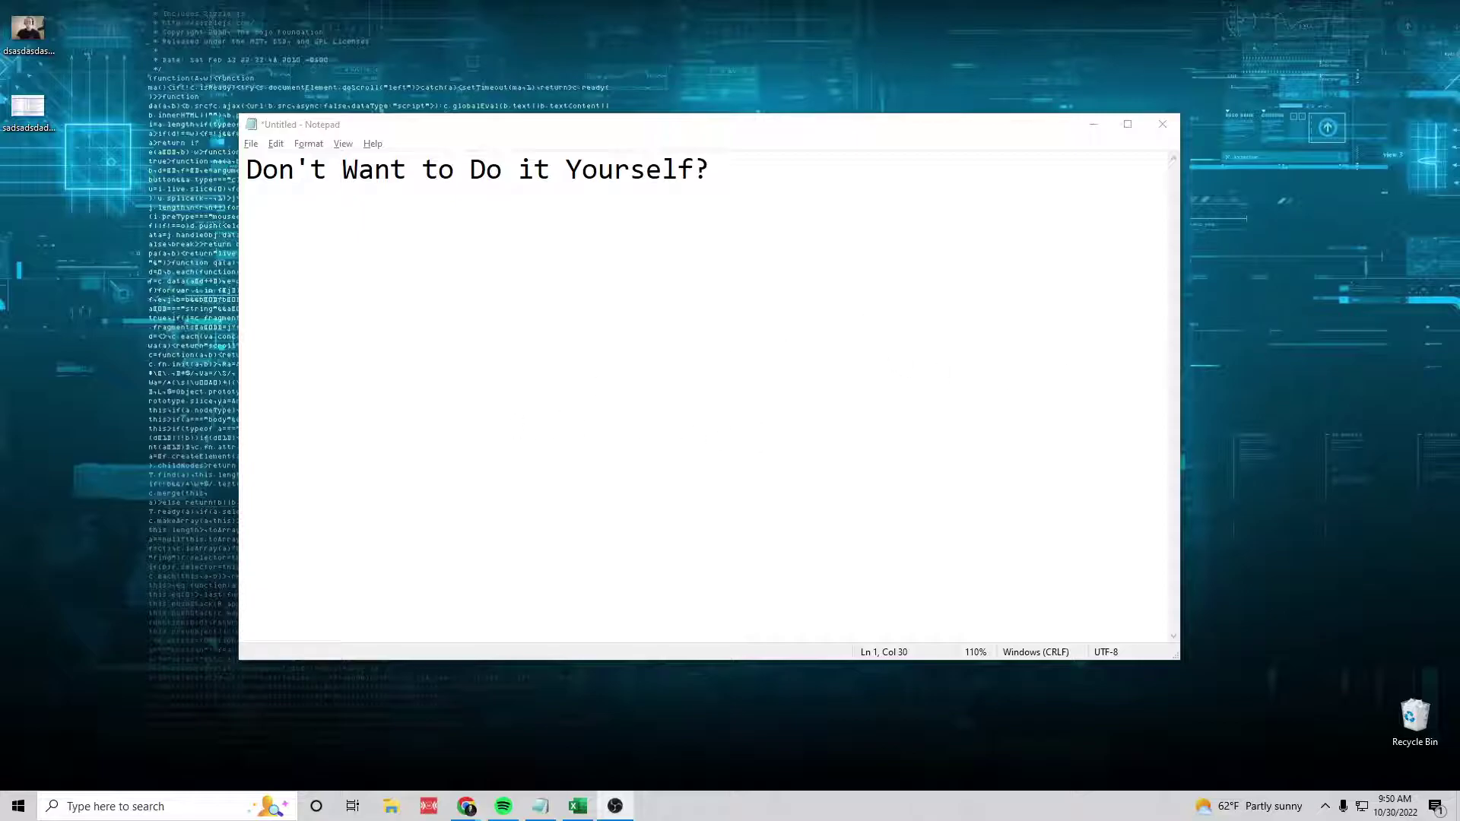
# - Place the cursor after the 'Don't Want to Do it Yourself?' title and start a new line
pyautogui.click(924, 351)
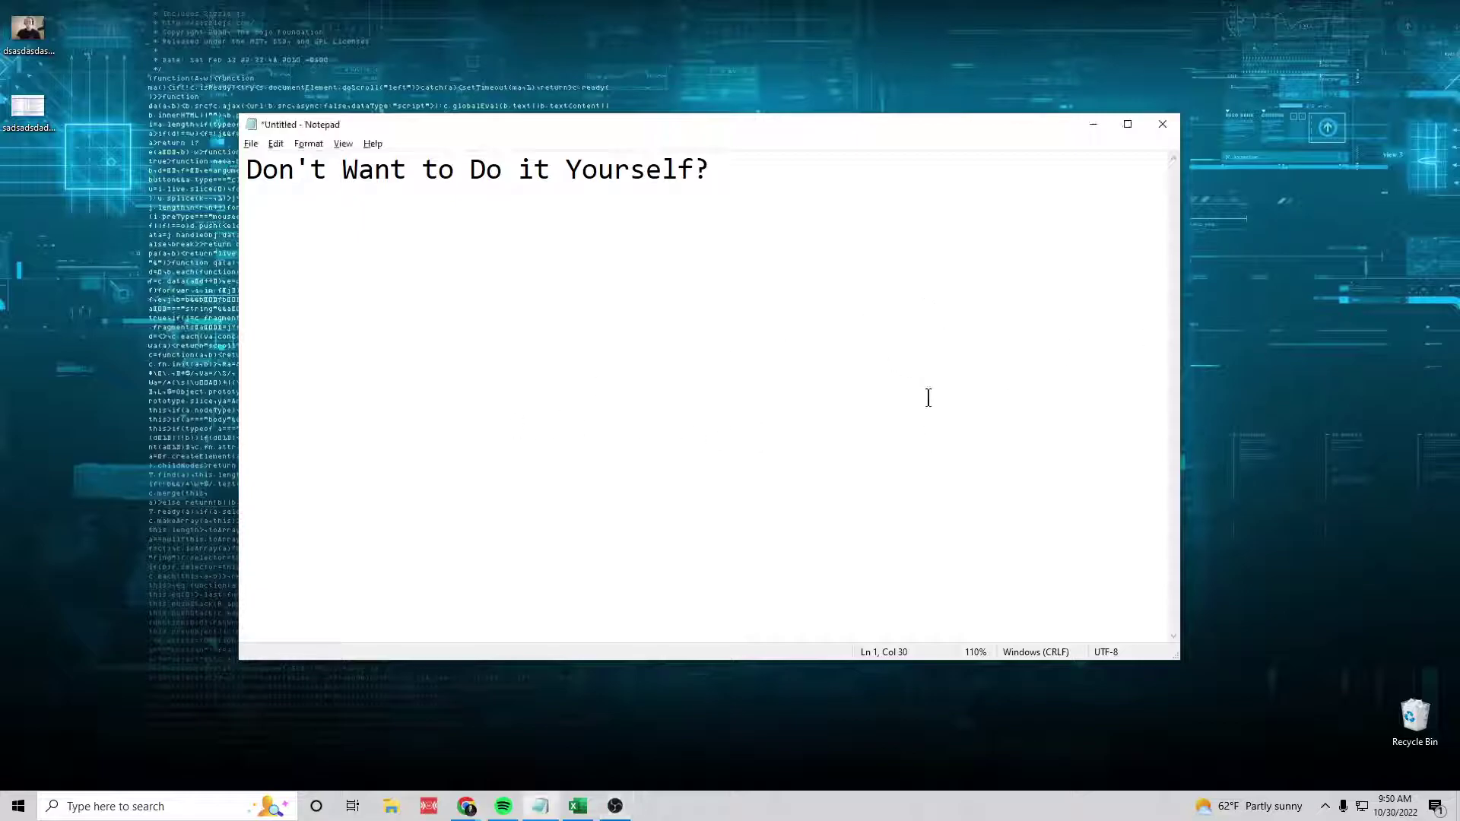
pyautogui.press('Return')
pyautogui.press('Return')
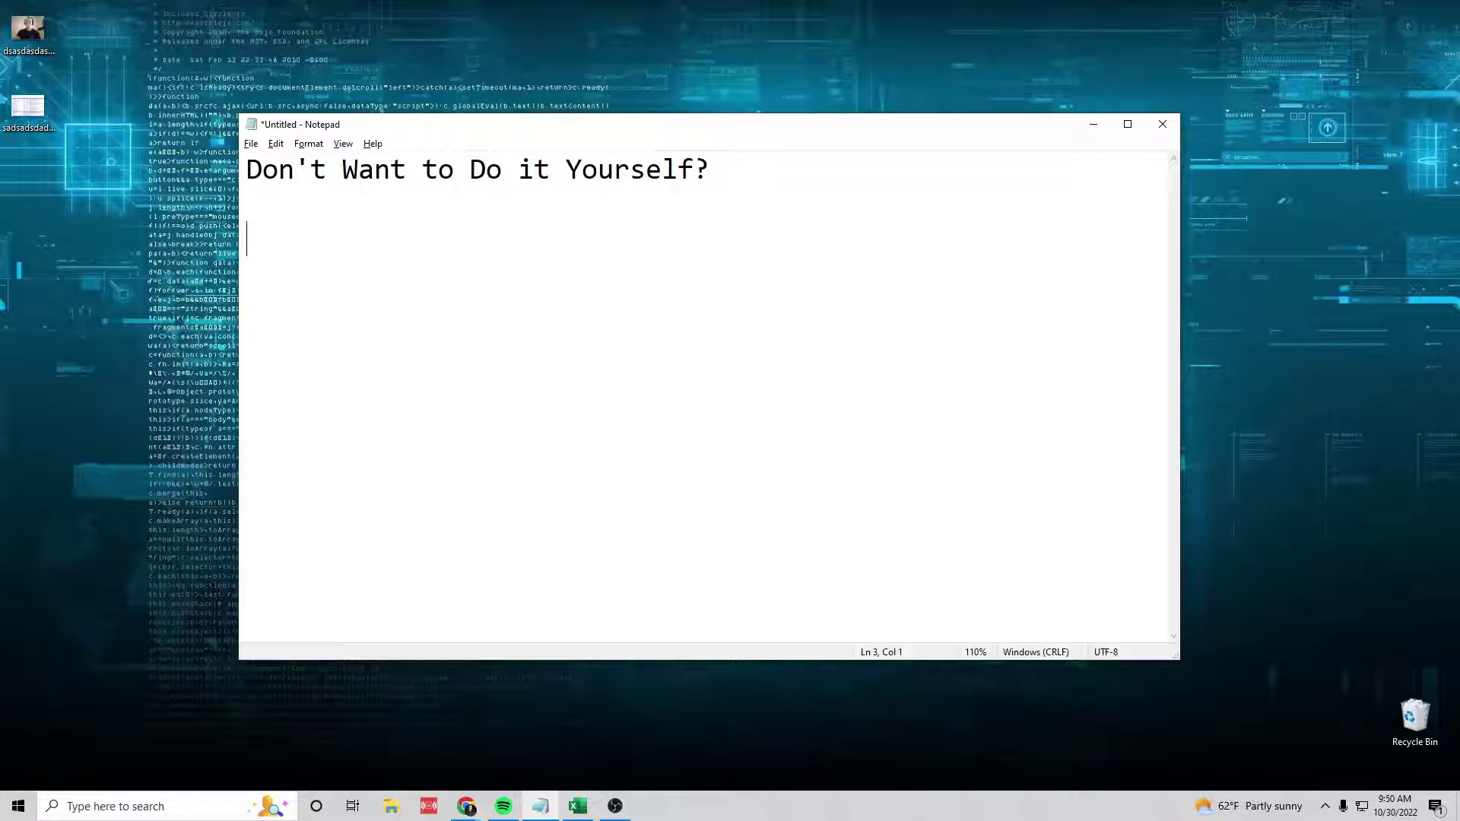
pyautogui.write('-> ')
pyautogui.write('create ')
pyautogui.write('an opt in')
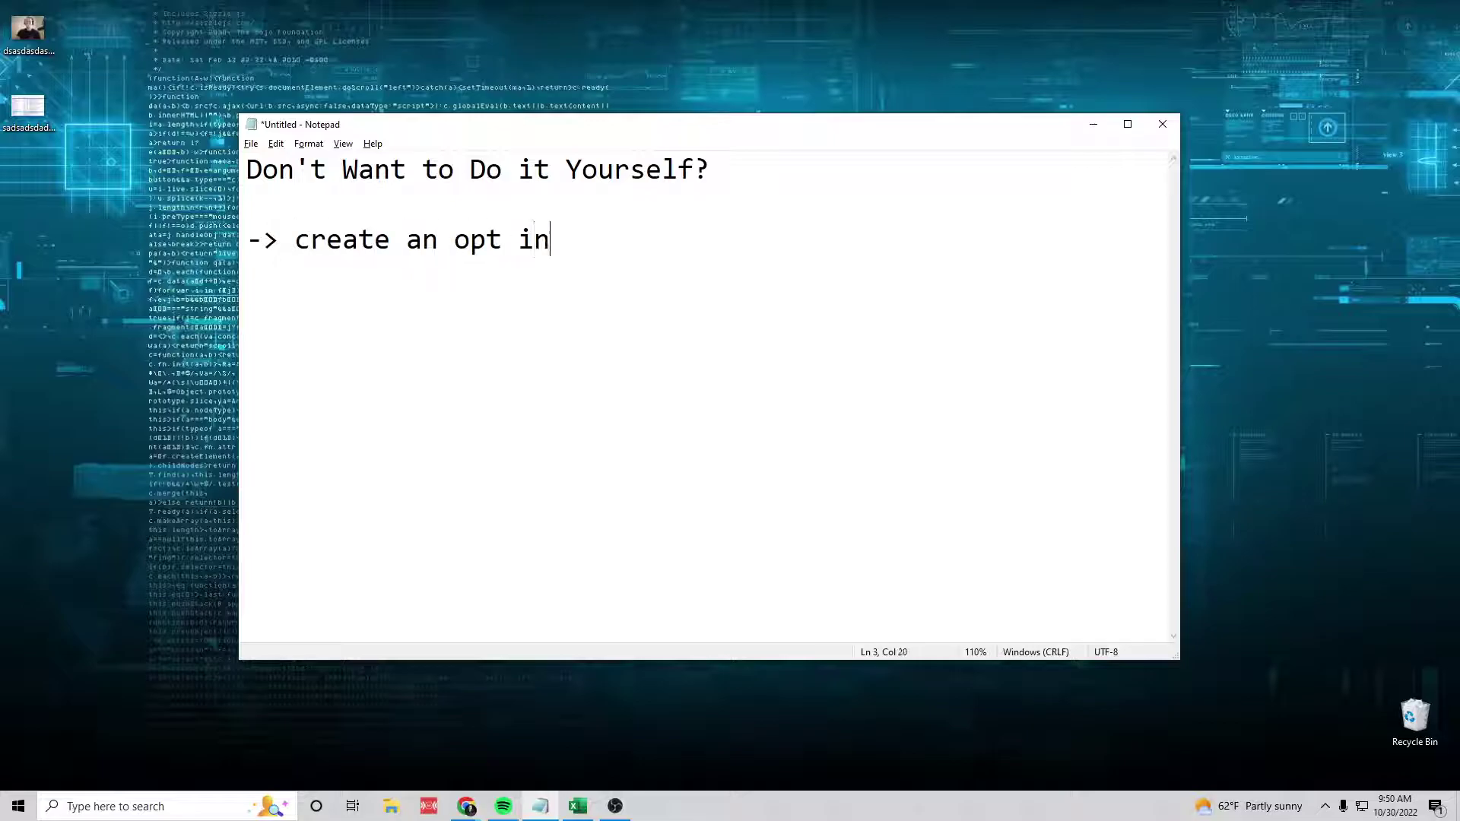
pyautogui.write(', build traffic, ')
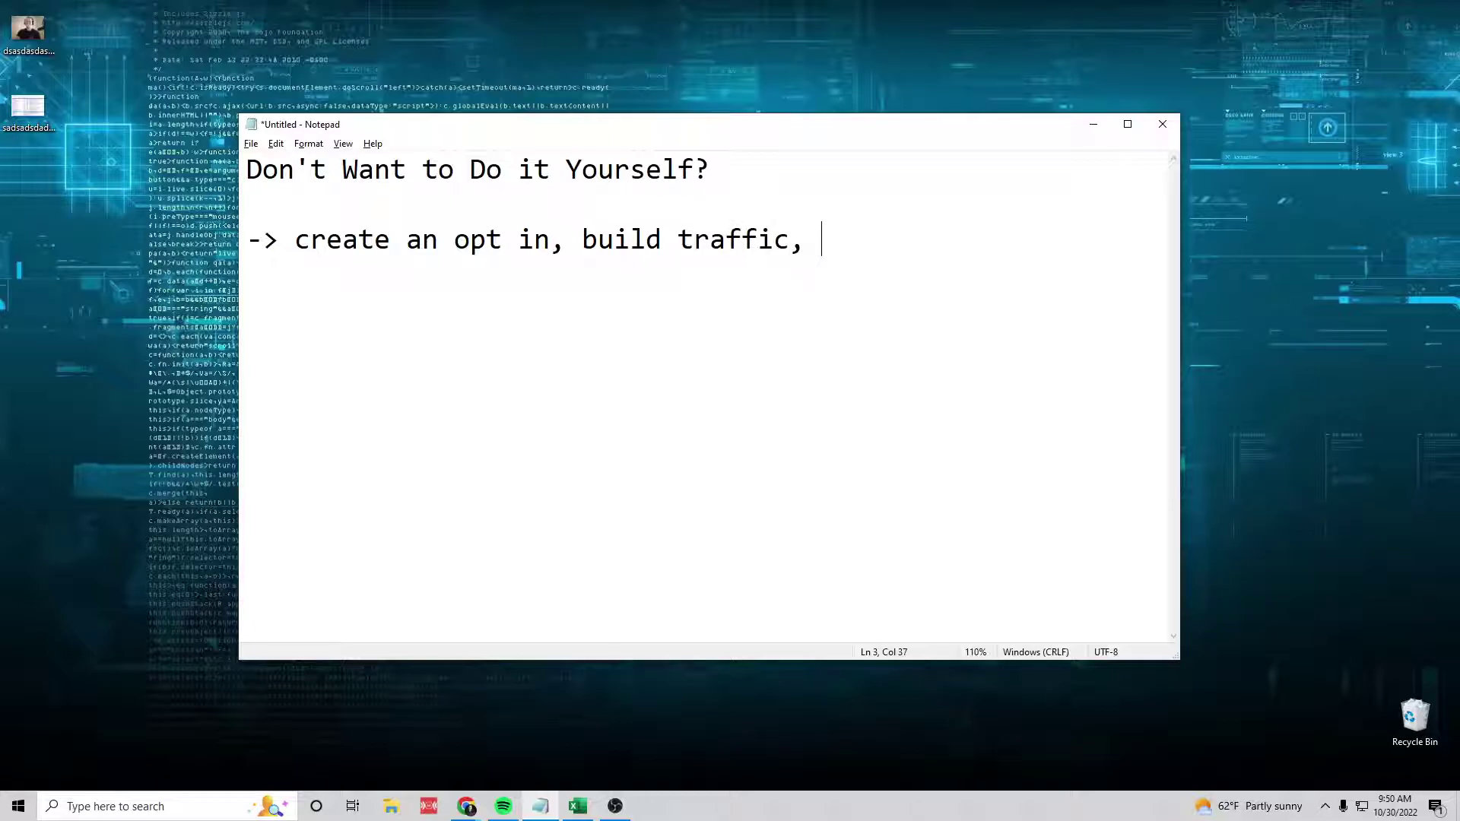
pyautogui.write('sell')
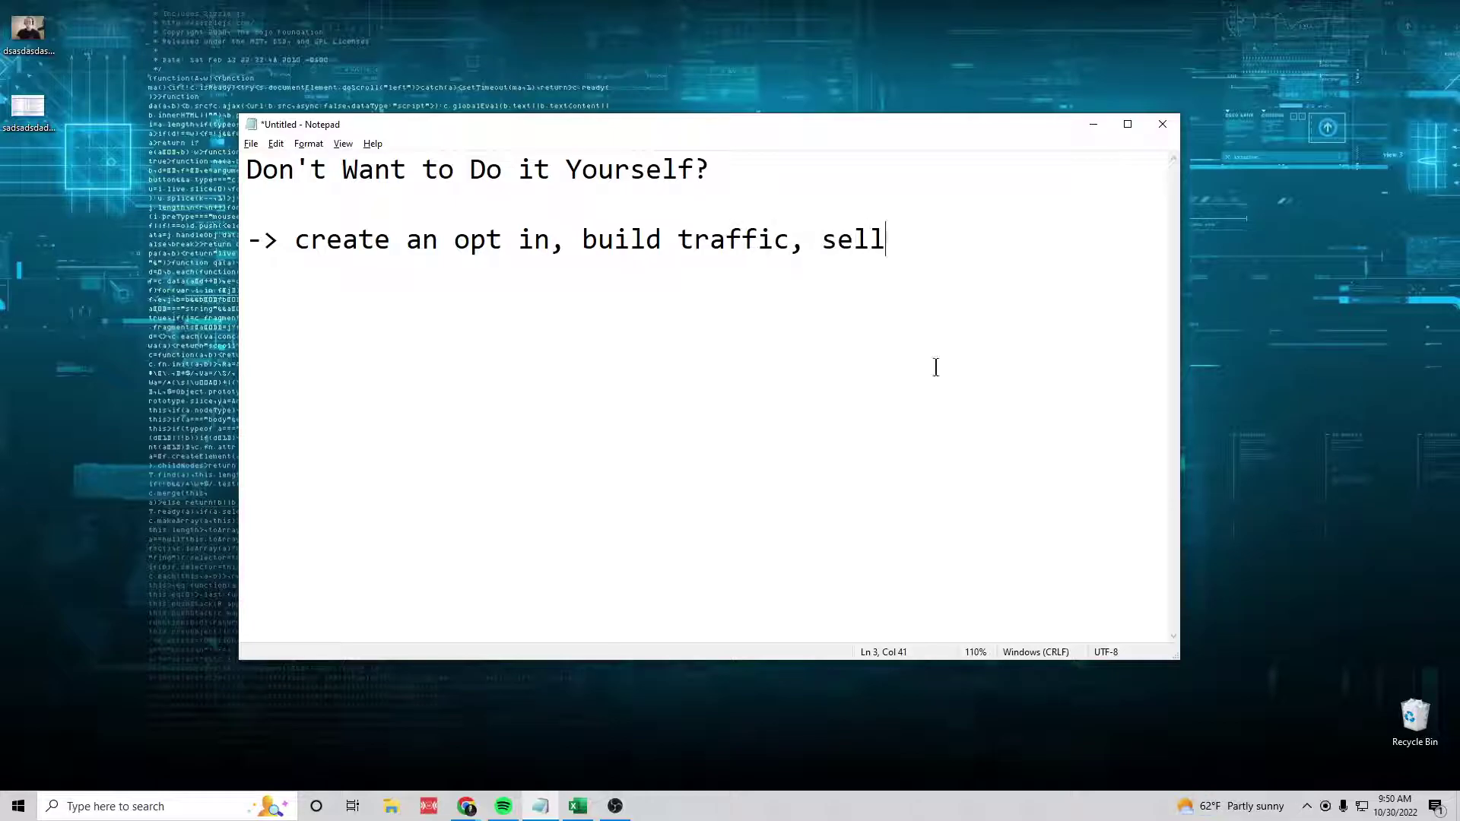
pyautogui.moveTo(927, 242); pyautogui.dragTo(246, 242)
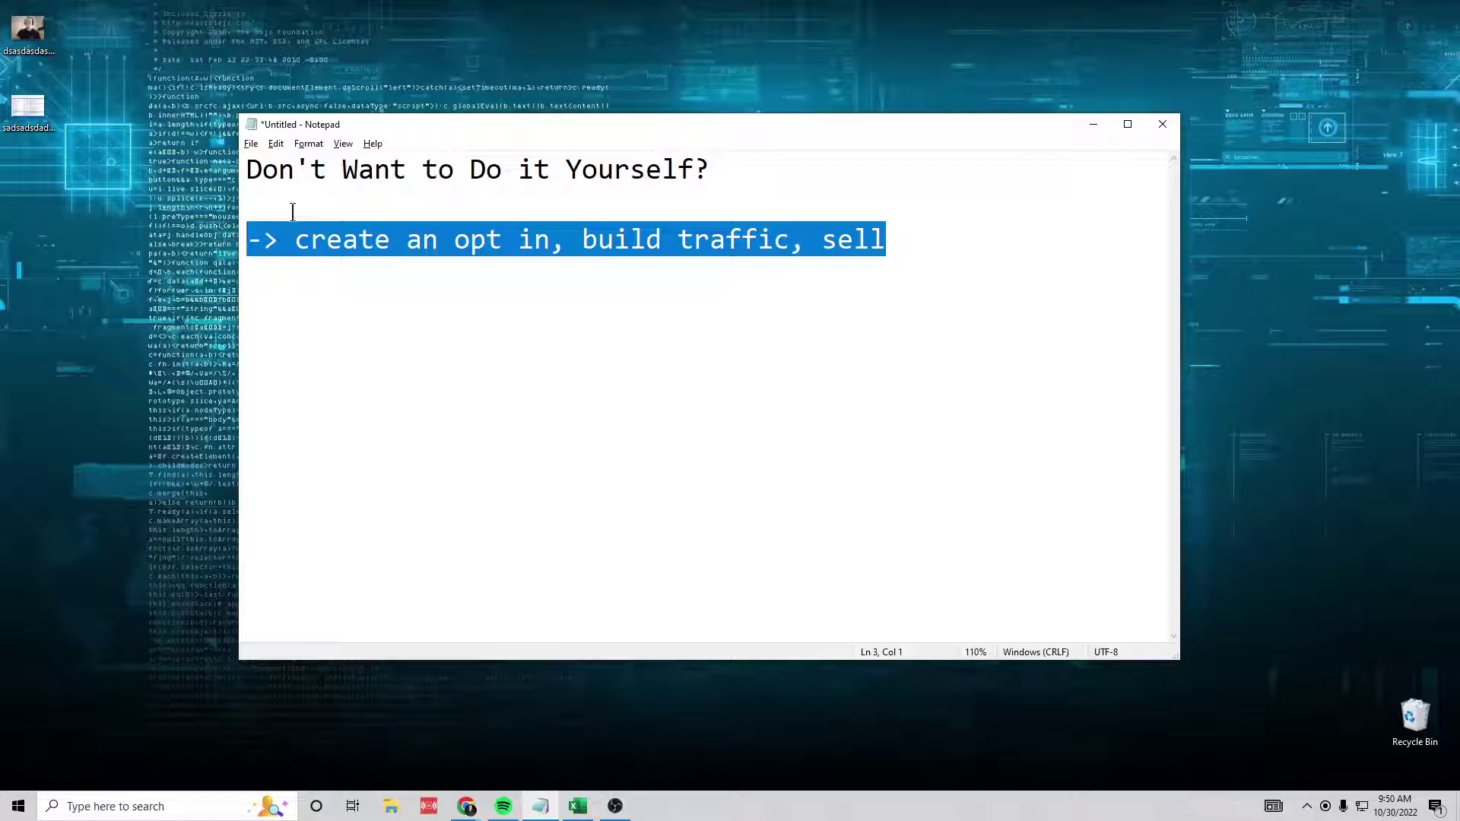
pyautogui.press('BackSpace')
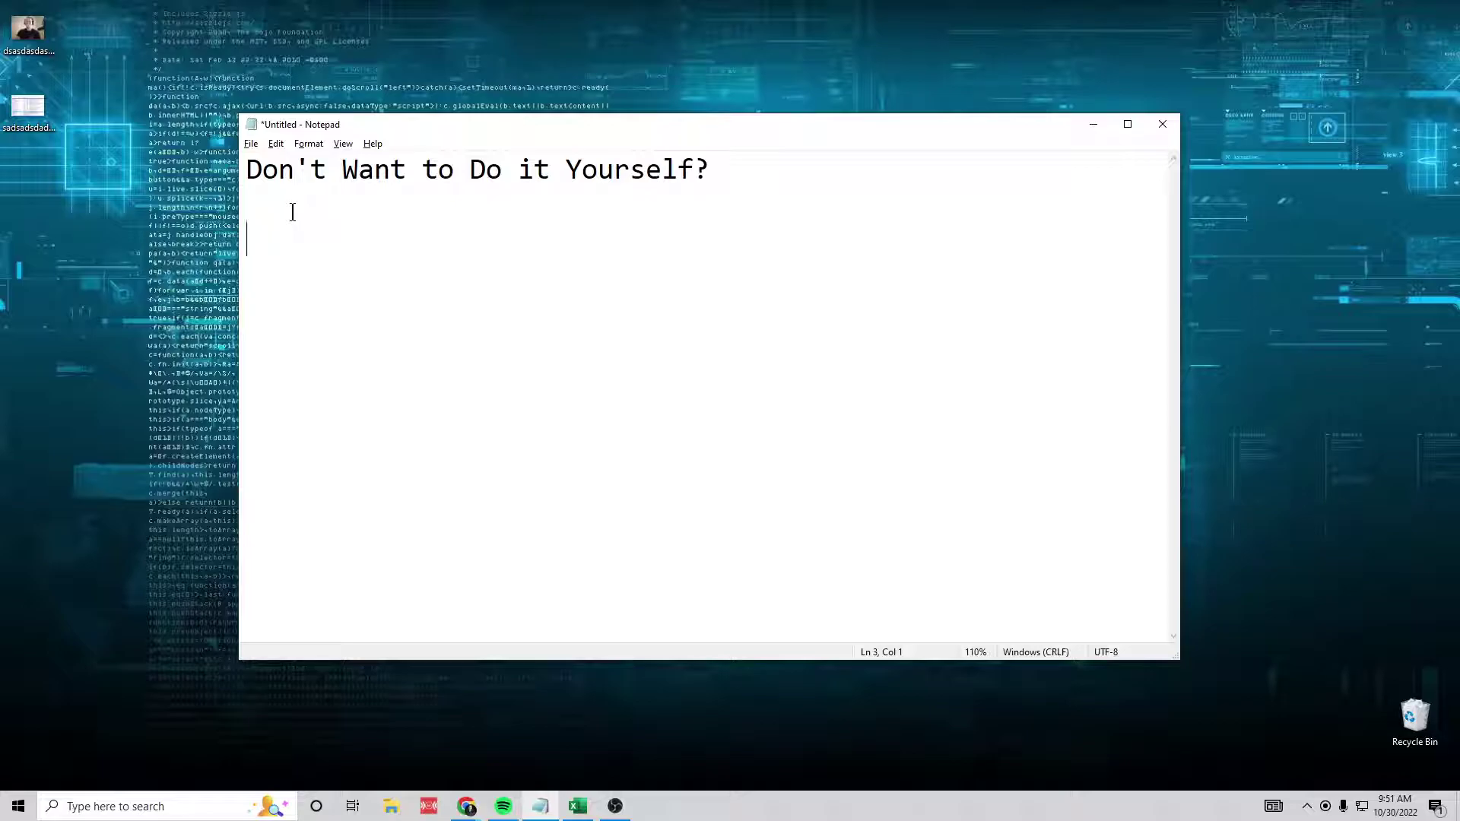
pyautogui.write('-> ')
pyautogui.write('traffic ')
pyautogui.write('-')
pyautogui.write('> dfy ')
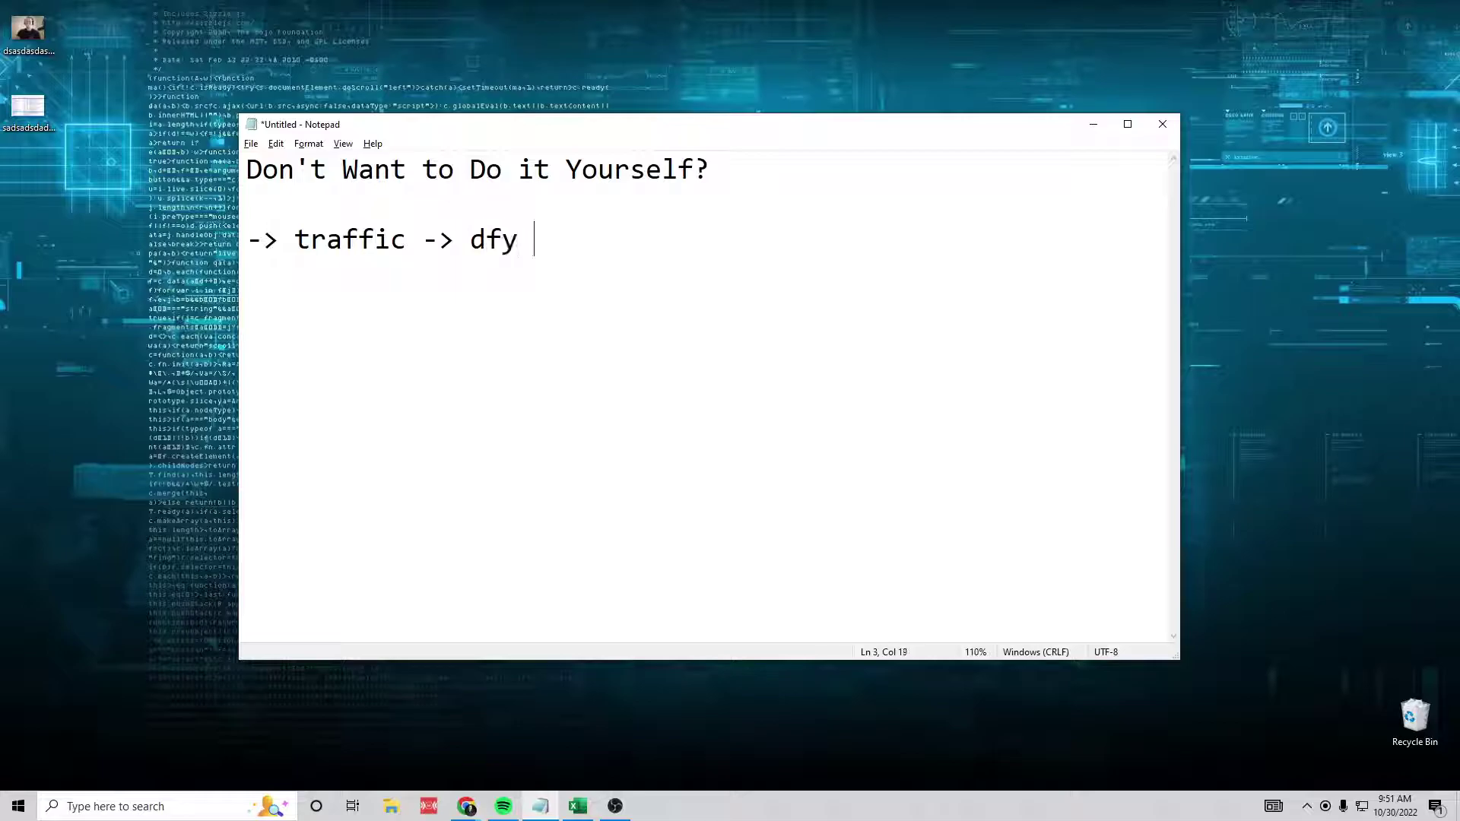
pyautogui.write('-> ')
pyautogui.write('I')
pyautogui.write(' CLOSE')
# - Select and then deselect parts of the '-> traffic -> dfy -> I CLOSE' line
pyautogui.moveTo(713, 239); pyautogui.dragTo(248, 240)
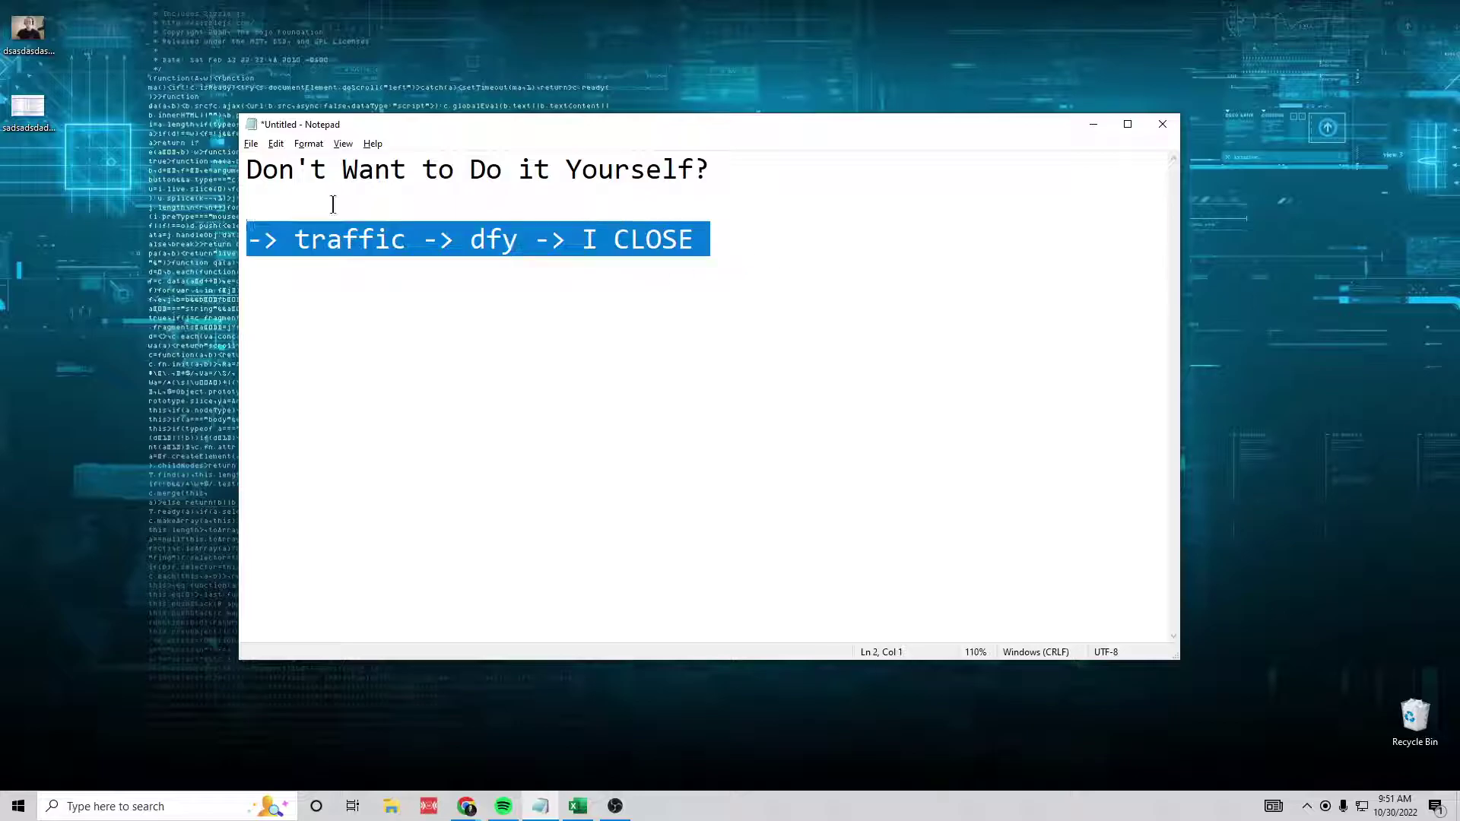
pyautogui.click(439, 239)
pyautogui.moveTo(712, 239); pyautogui.dragTo(356, 240)
pyautogui.click(566, 239)
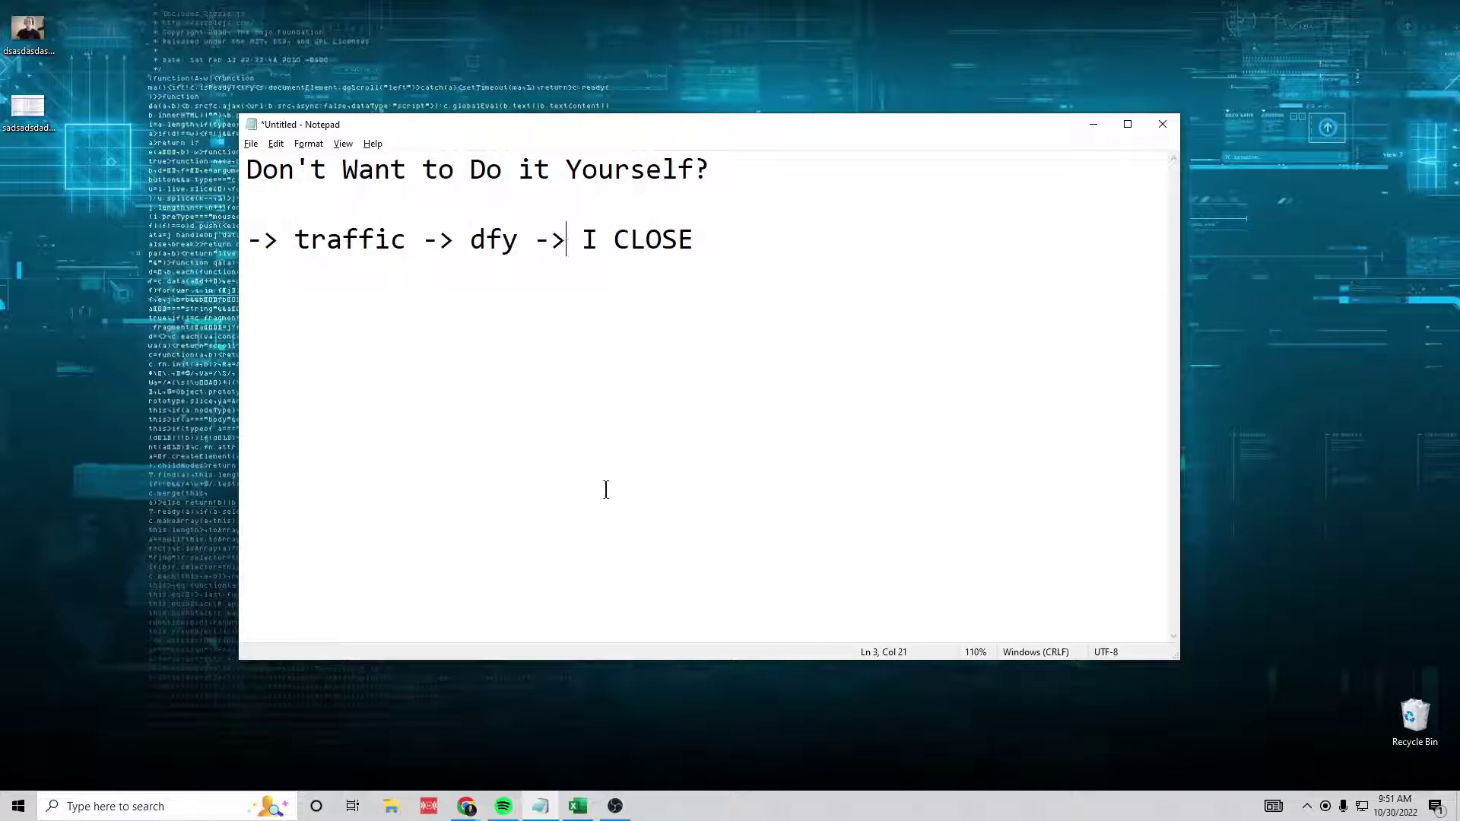